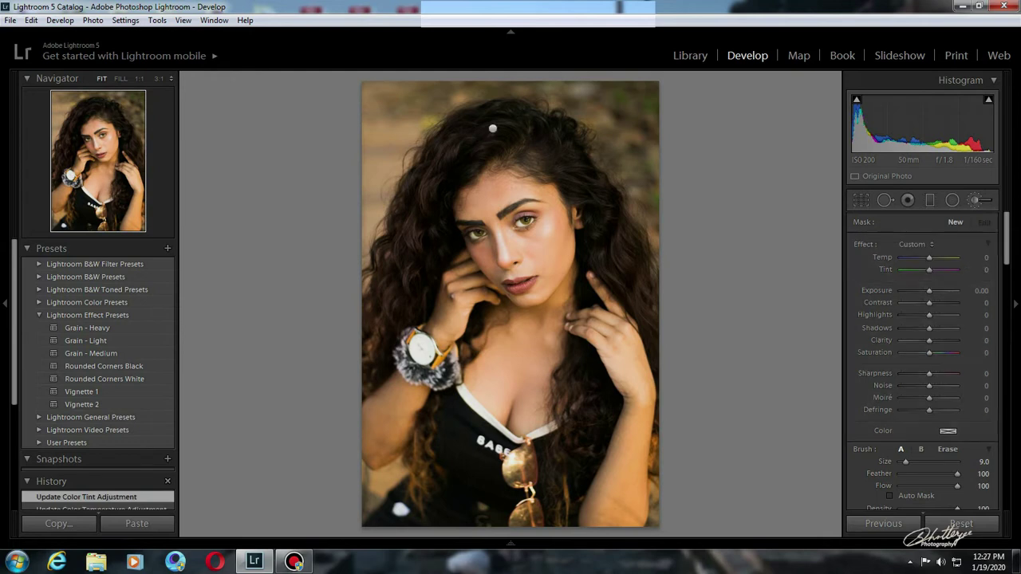
Step: Dab the iris with a size 4.0 adjustment brush and set its Temp to 10 and Tint to 8
left_click_drag(92, 139, 97, 137)
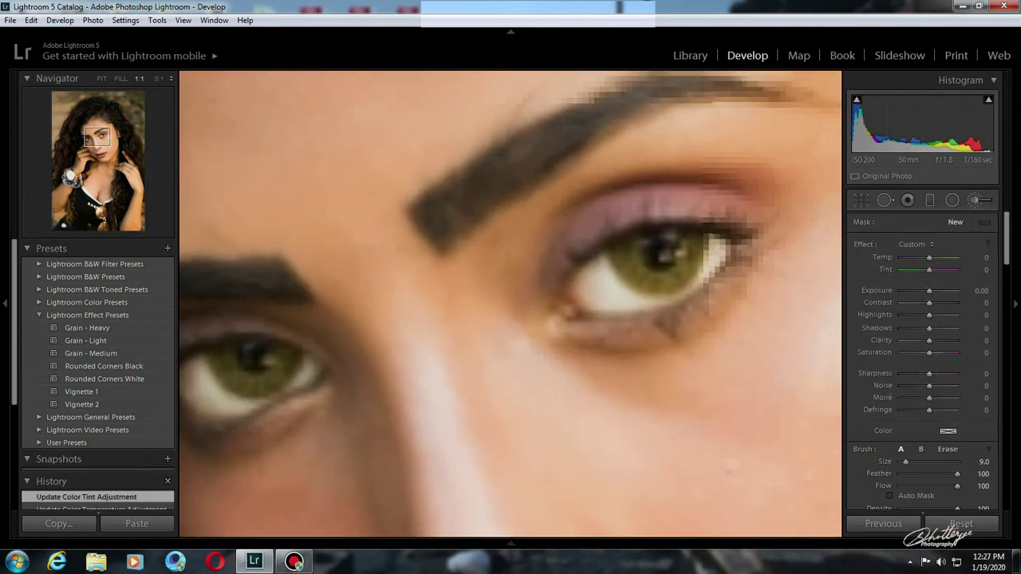
scroll(664, 253, "down", 6)
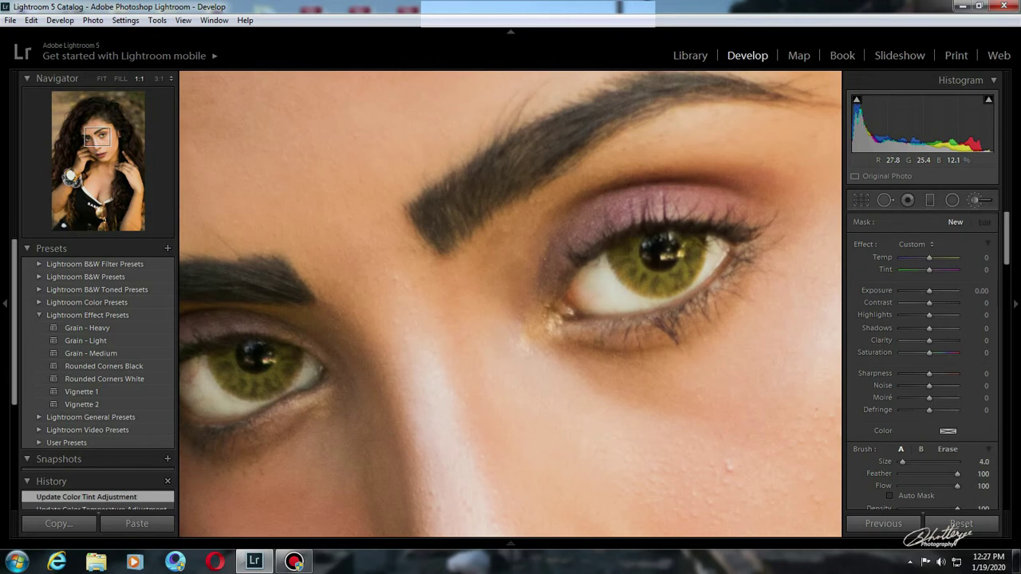
left_click(694, 244)
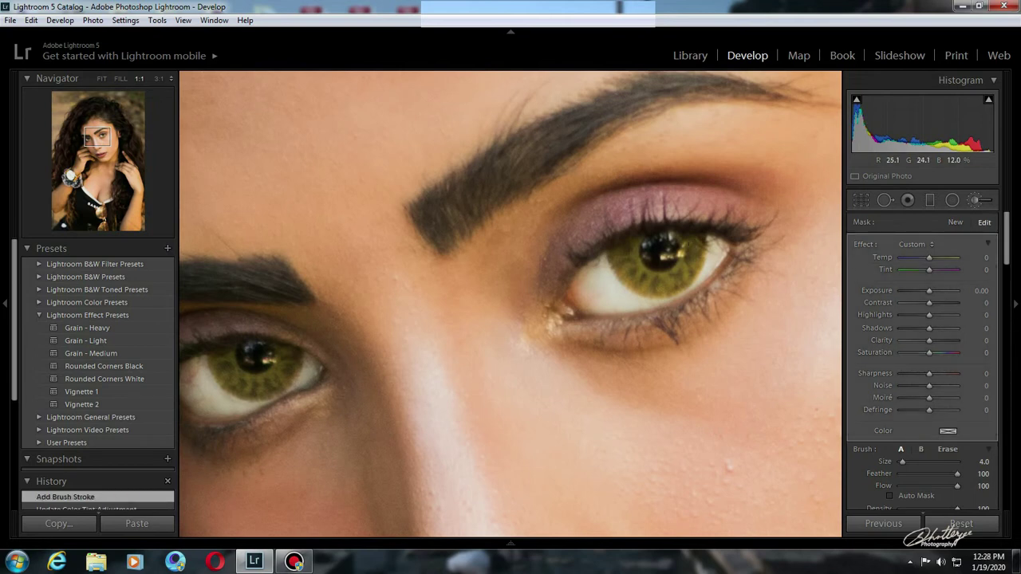
left_click_drag(929, 257, 932, 270)
key("Return")
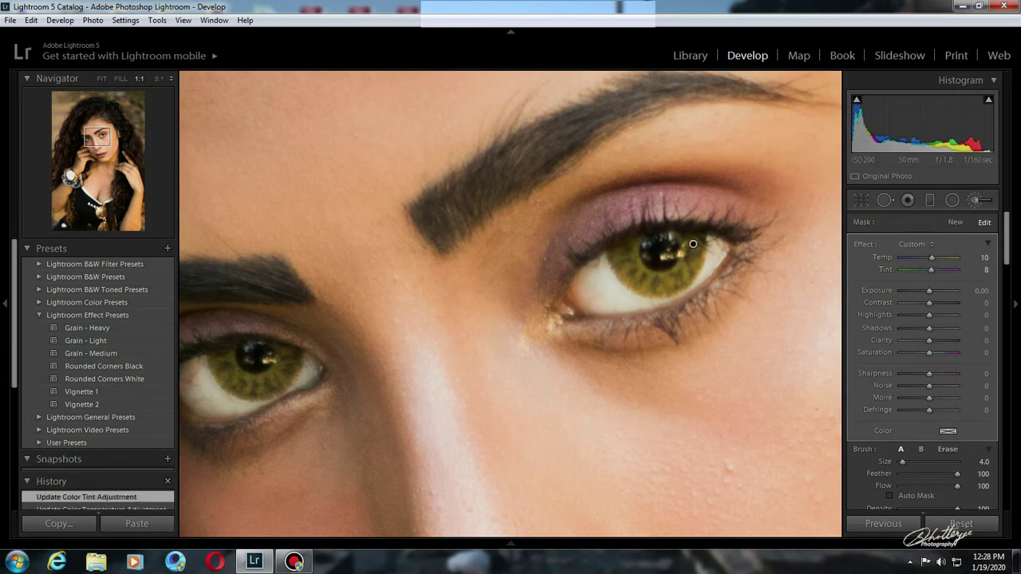
left_click_drag(694, 244, 550, 213)
key("z")
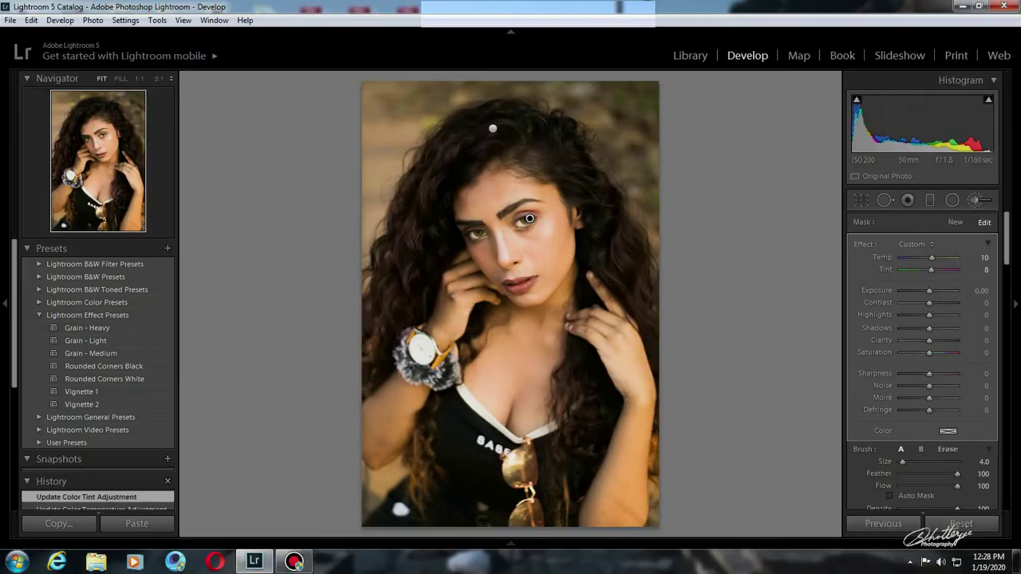
Step: Heal the small blemish on the forehead with a size 21 Spot Removal brush
key("z")
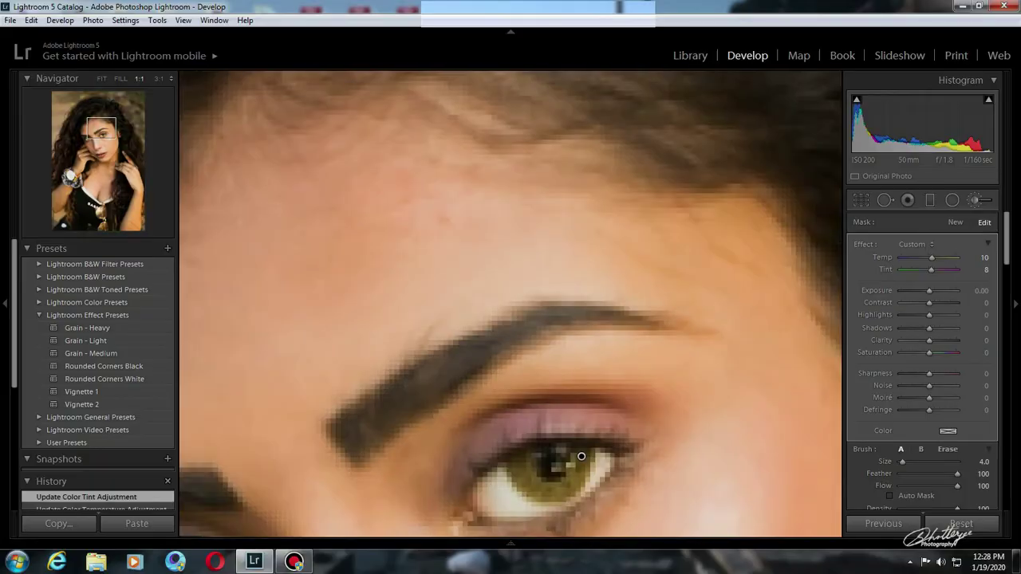
key("q")
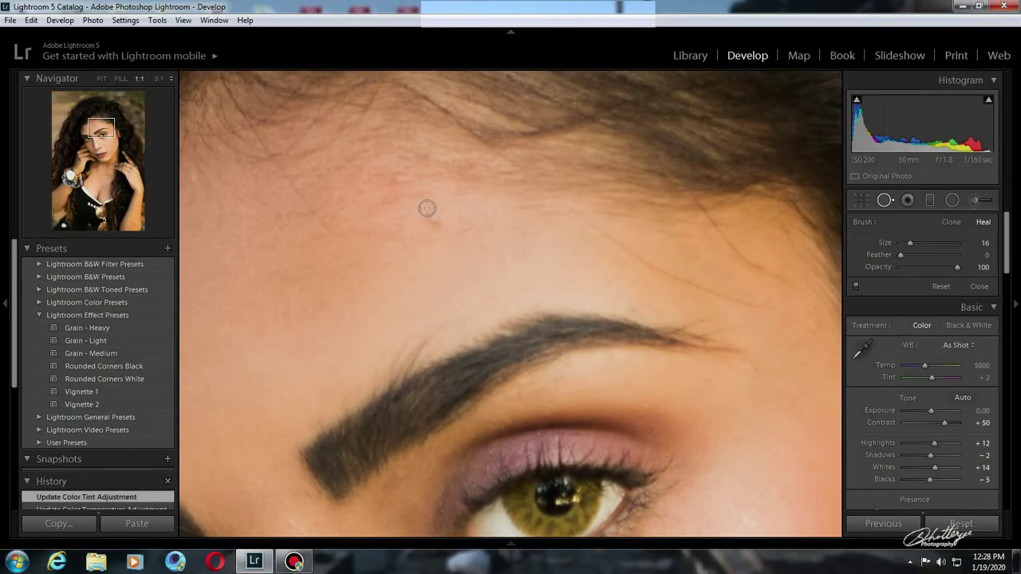
left_click(433, 218)
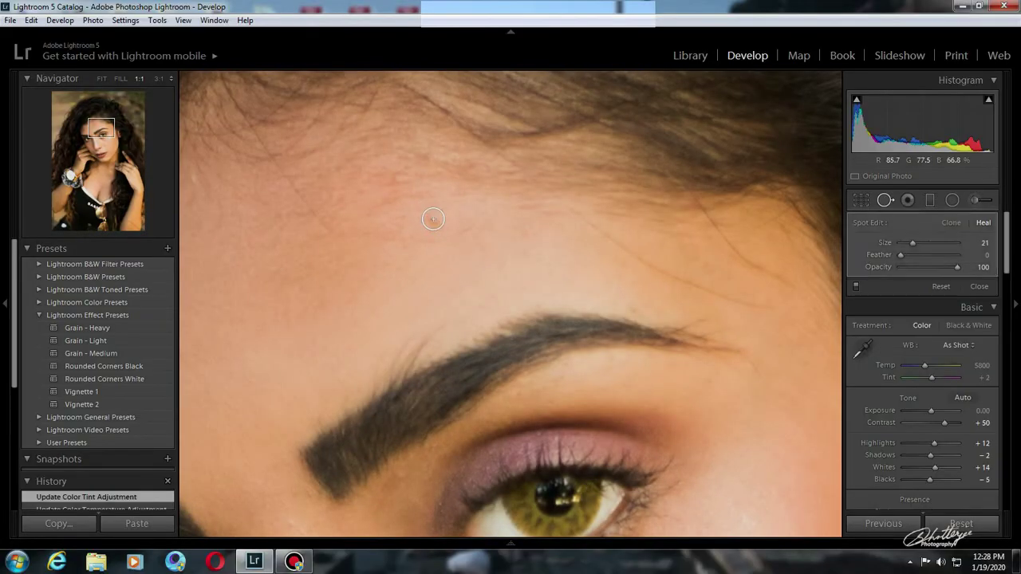
key("q")
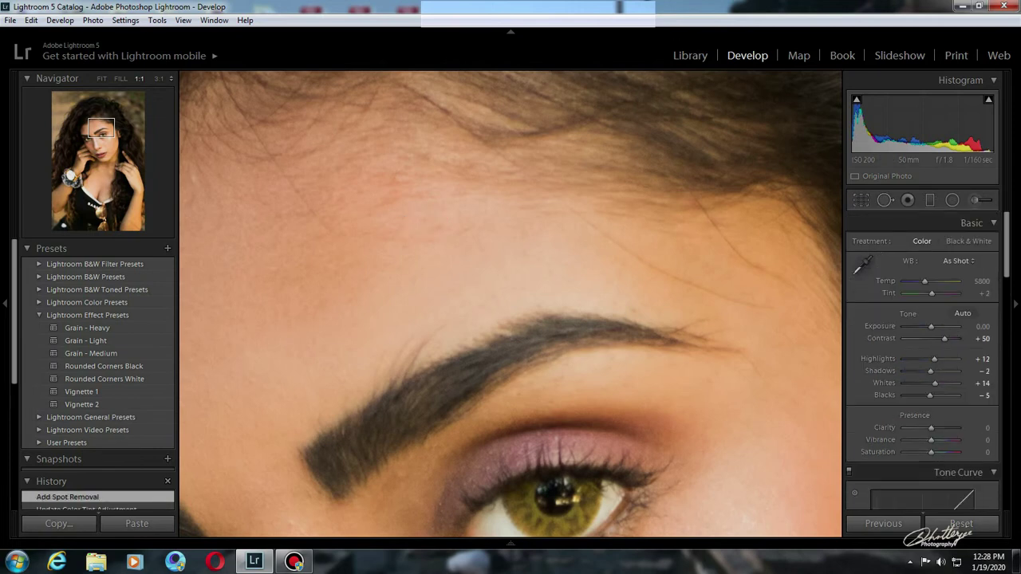
key("z")
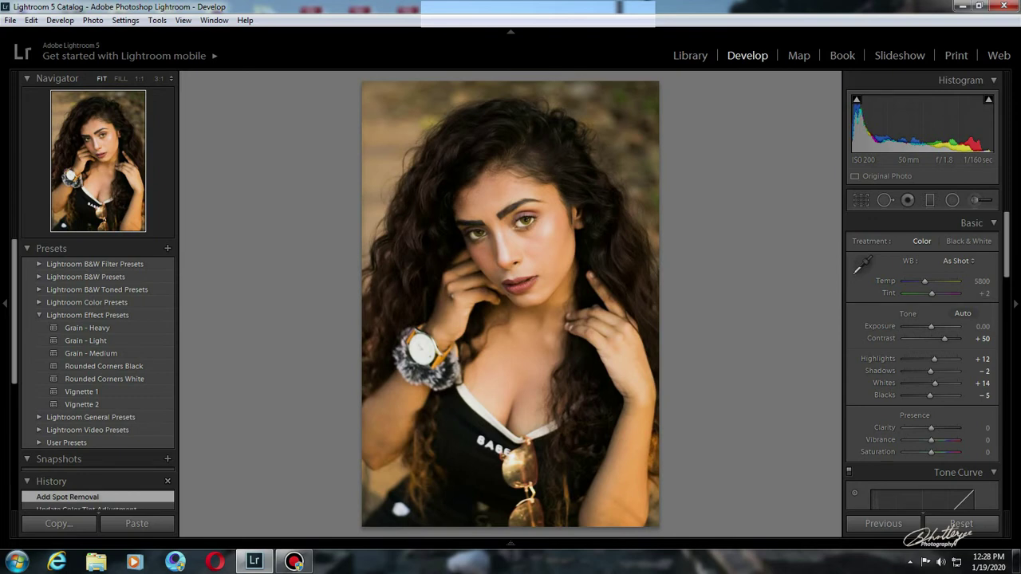
Step: Brush over the forearm beside the photo's edge with a size 10.0 adjustment brush and set its Exposure to 0.23
key("k")
key("bracketright")
left_click(644, 427)
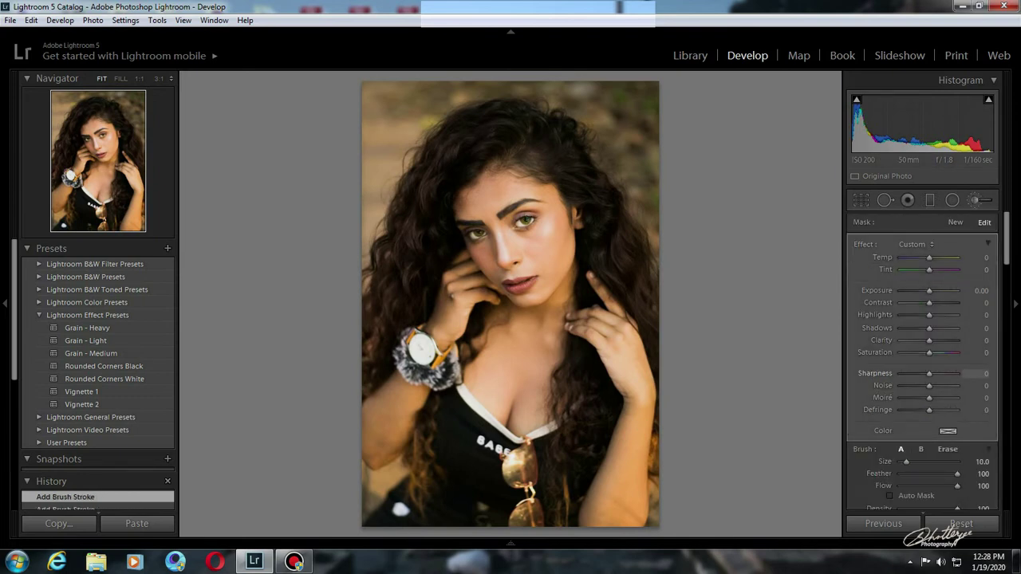
left_click_drag(930, 291, 931, 291)
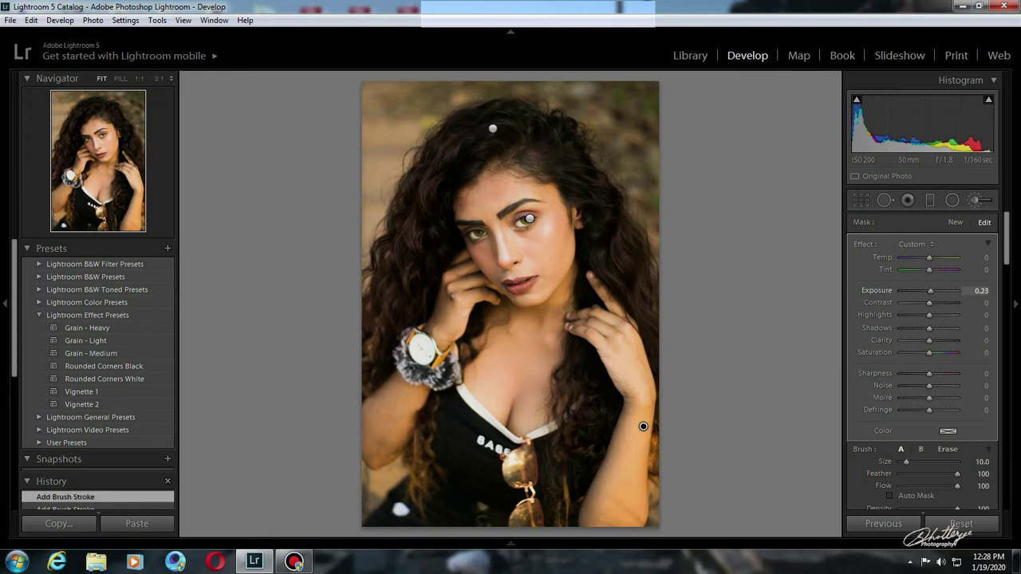
Step: Apply the Vignette 1 effect preset to the portrait
key("q")
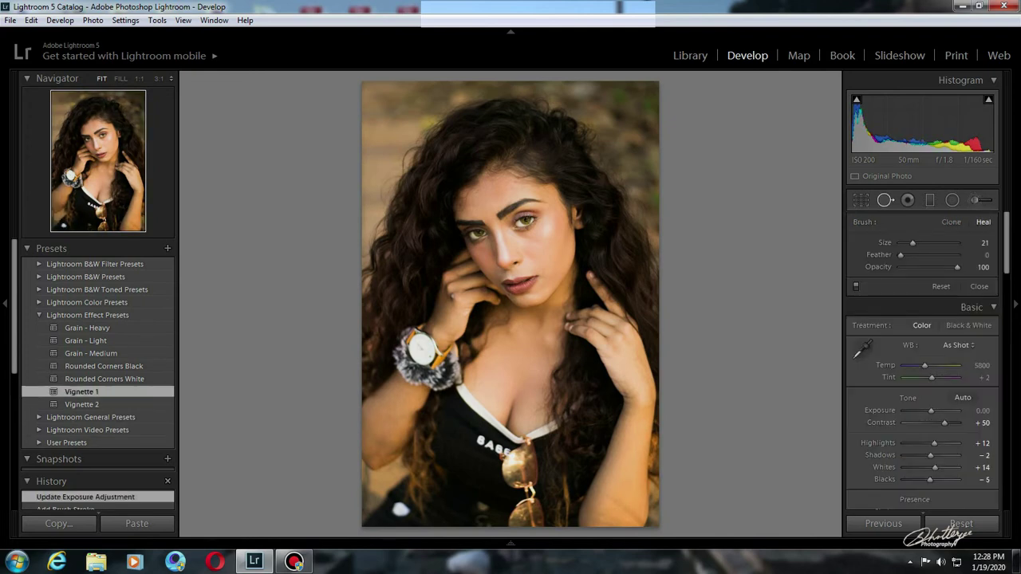
left_click(82, 392)
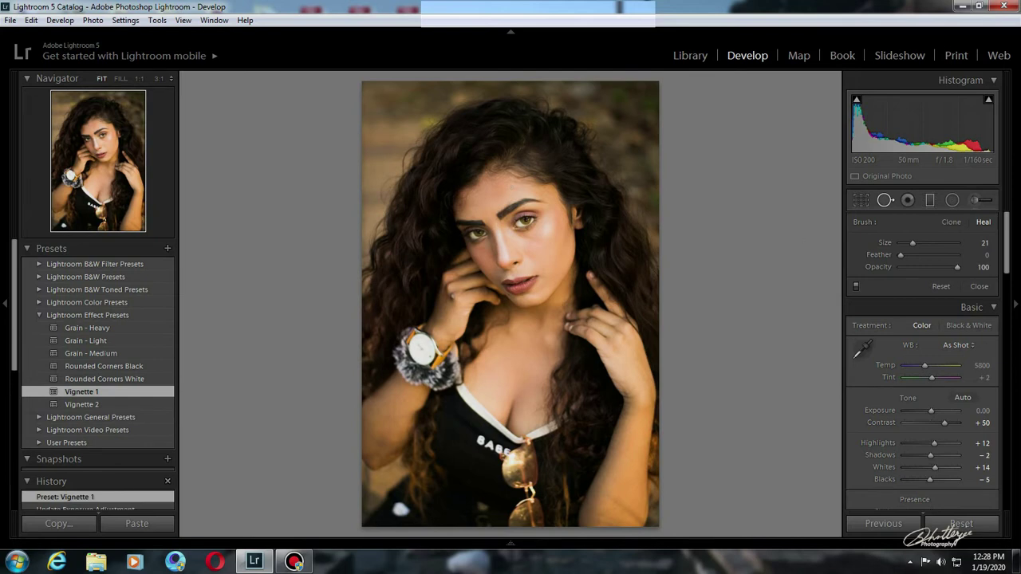
Step: Add a graduated filter along the photo's upper-left edge with Exposure −0.23, and another at its lower-left corner
left_click(931, 200)
left_click_drag(355, 179, 403, 190)
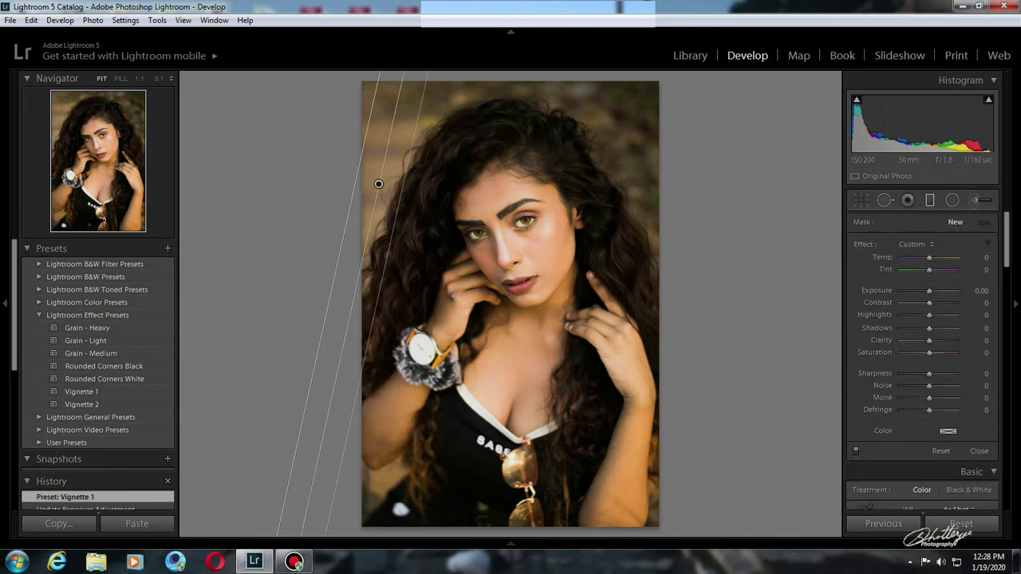
left_click_drag(930, 292, 928, 291)
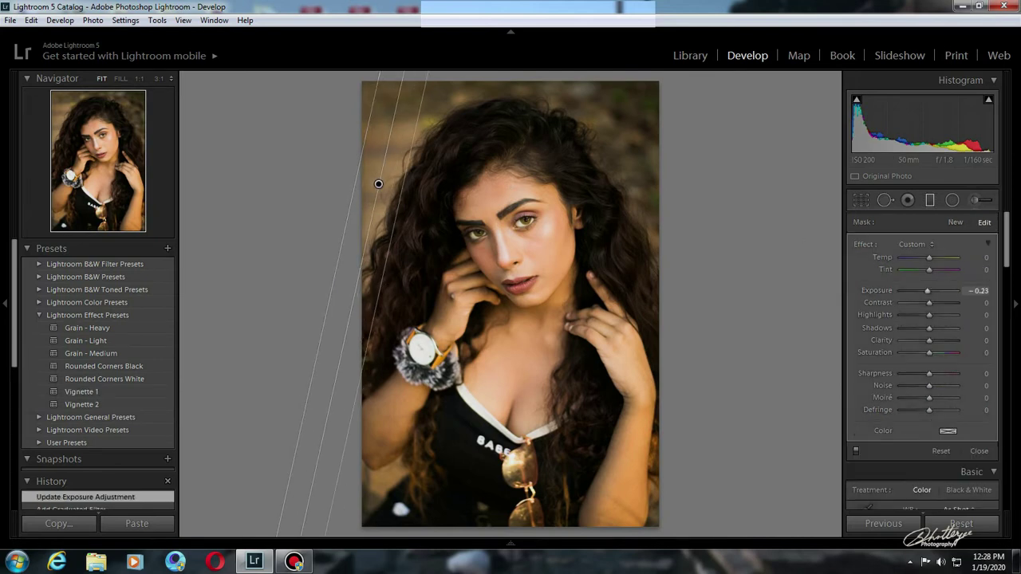
mouse_move(364, 509)
left_mouse_down()
mouse_move(404, 487)
mouse_move(384, 498)
left_mouse_up()
left_click(861, 201)
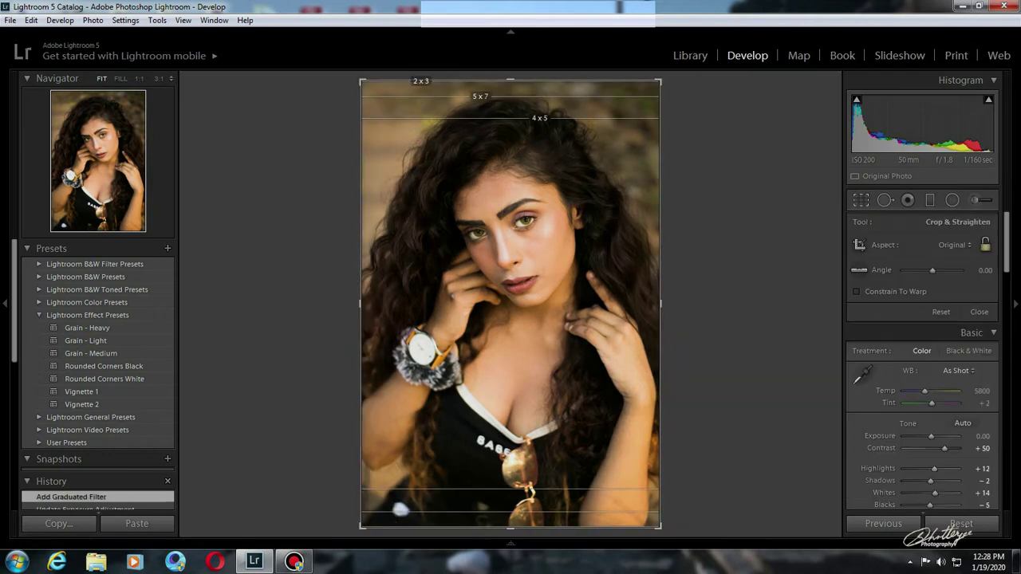
left_click(861, 200)
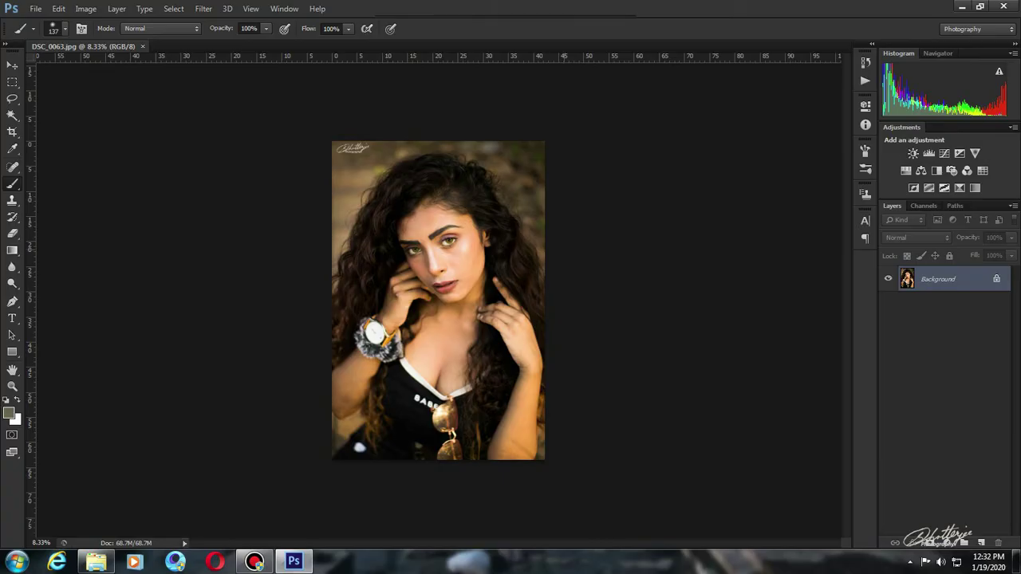
Step: Switch to Photoshop and duplicate the Background of DSC_0063.jpg as an inverted Vivid Light layer with a black mask
key("ctrl+plus")
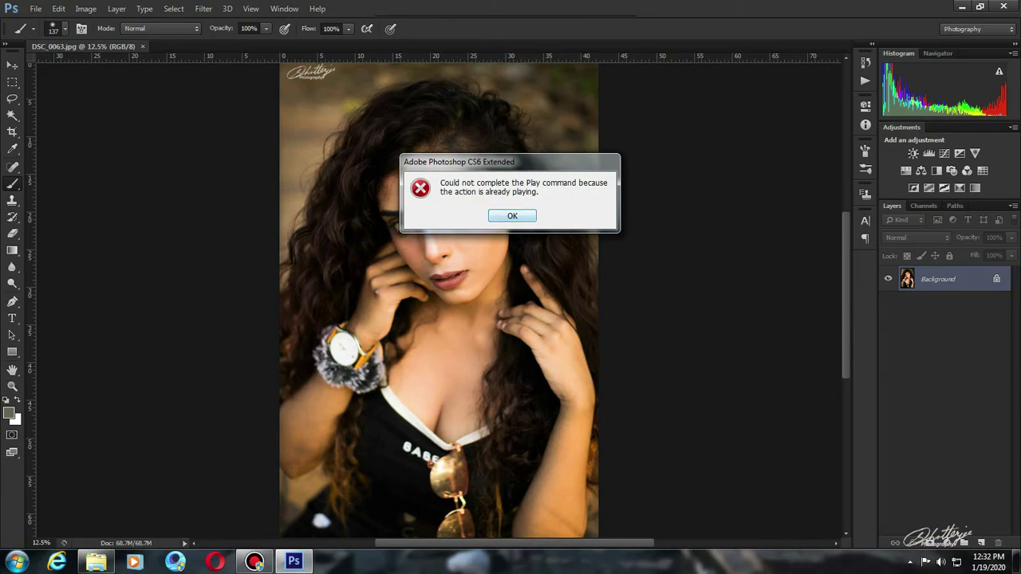
left_click(524, 215)
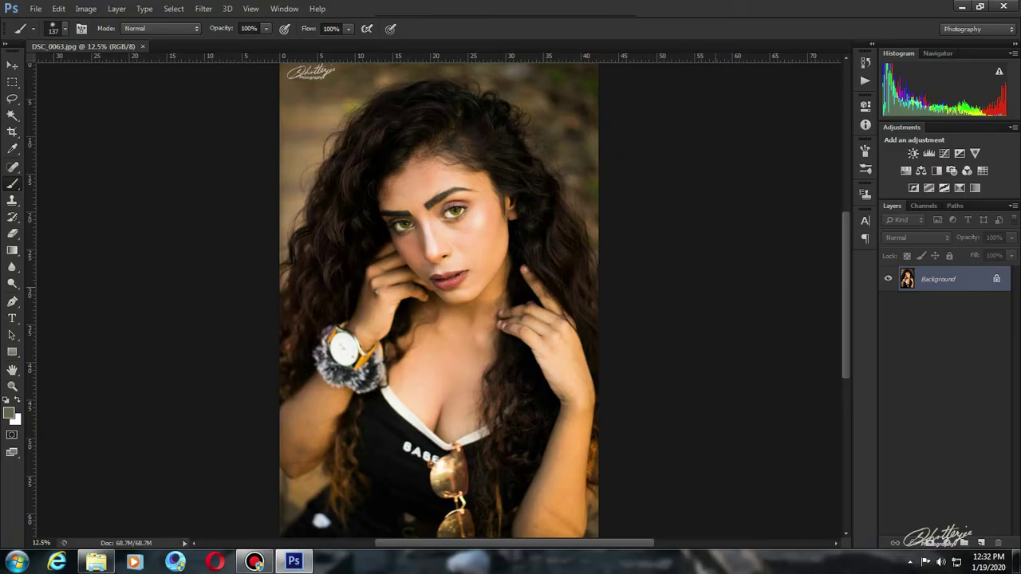
key("ctrl+j")
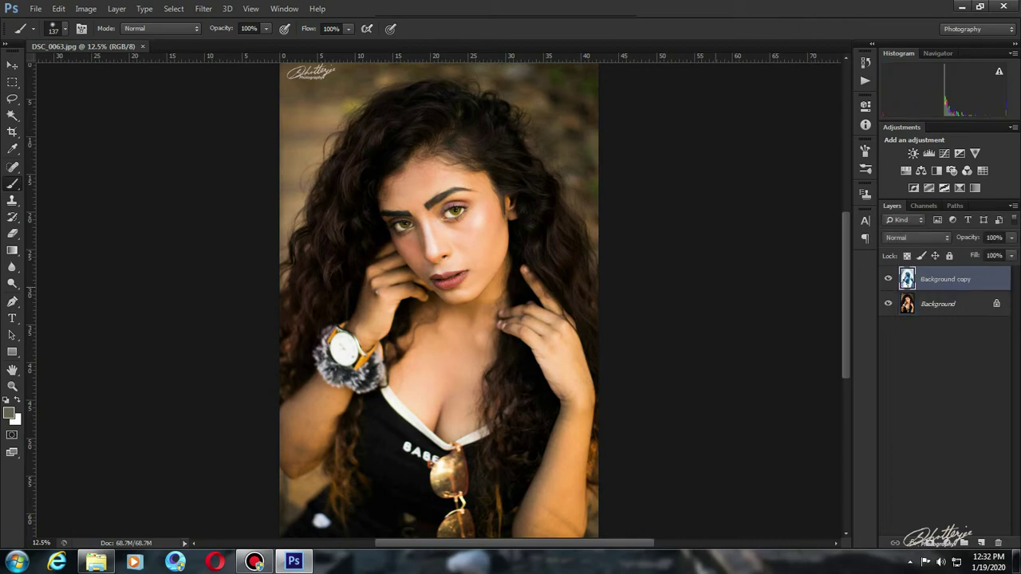
Step: Paint white on the Background copy mask over the facial skin with a 152 px brush to smooth it
key("ctrl+plus")
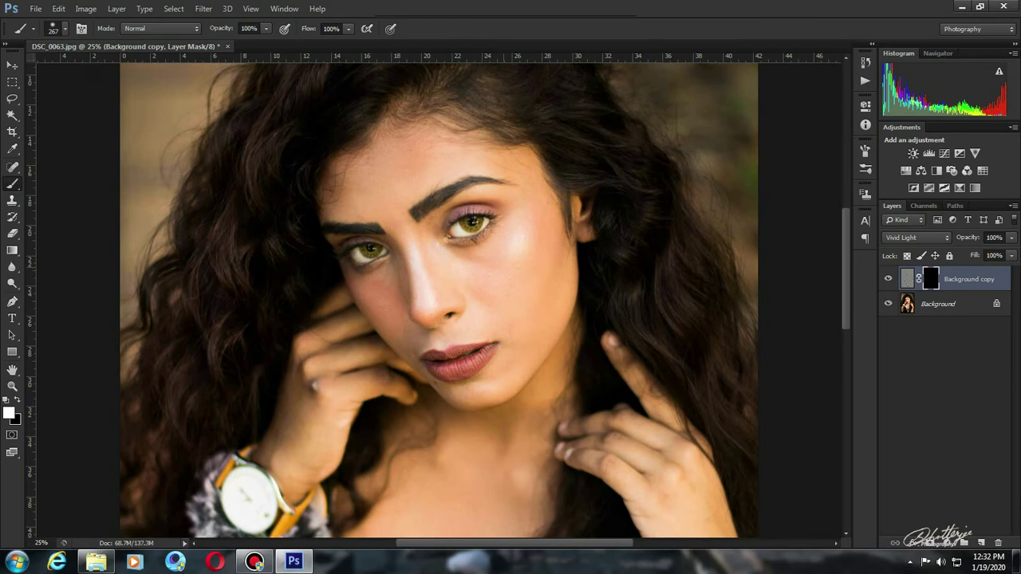
right_click(507, 265)
left_click_drag(618, 298, 599, 298)
key("Return")
left_click_drag(509, 330, 509, 251)
left_click_drag(477, 279, 496, 272)
scroll(511, 280, "down", 2)
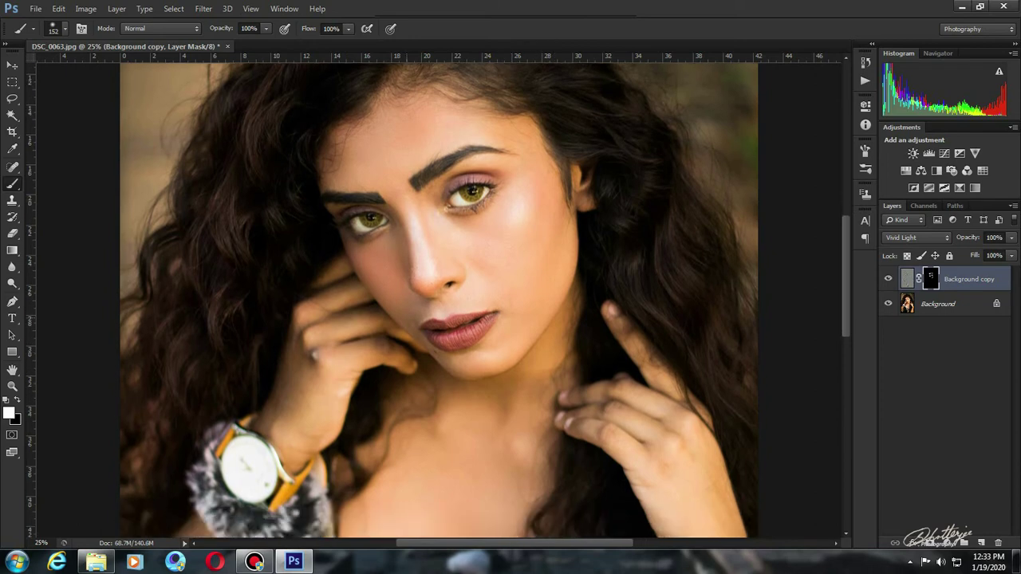
Step: Smooth the skin of the chest and arms by painting white on the layer mask with a 329 px brush
scroll(439, 300, "down", 6)
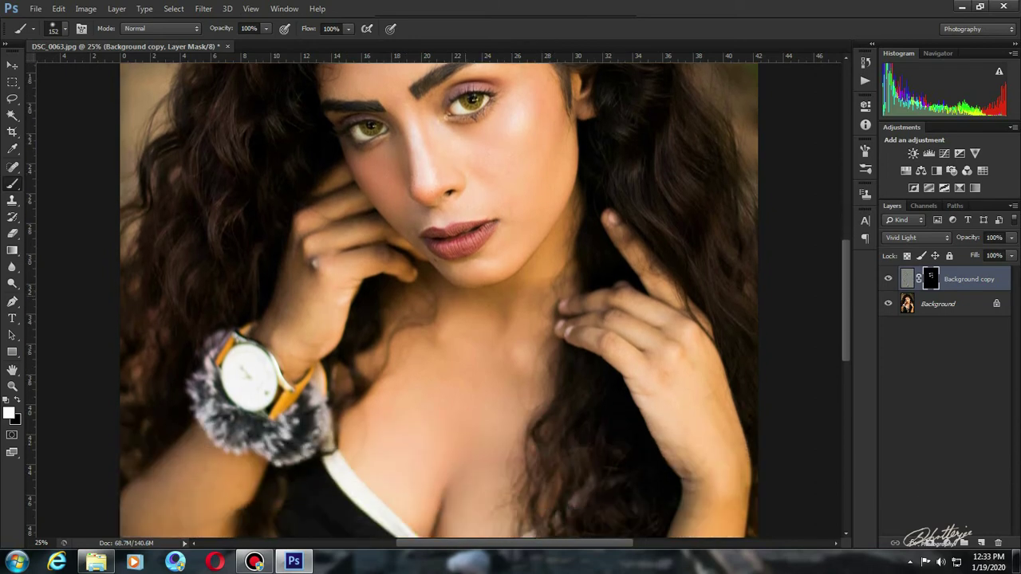
scroll(439, 300, "down", 7)
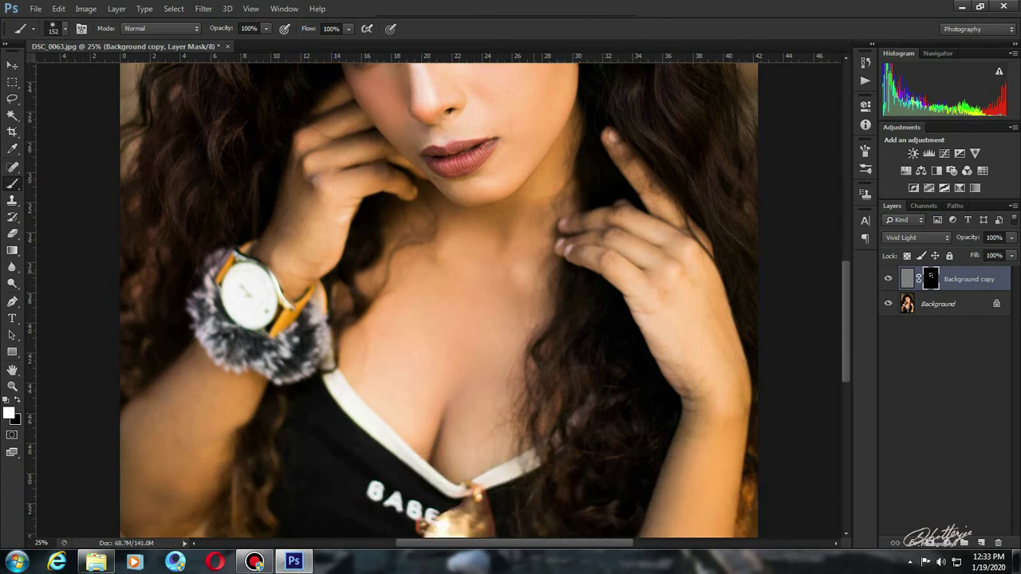
right_click(475, 321)
type("329")
key("Return")
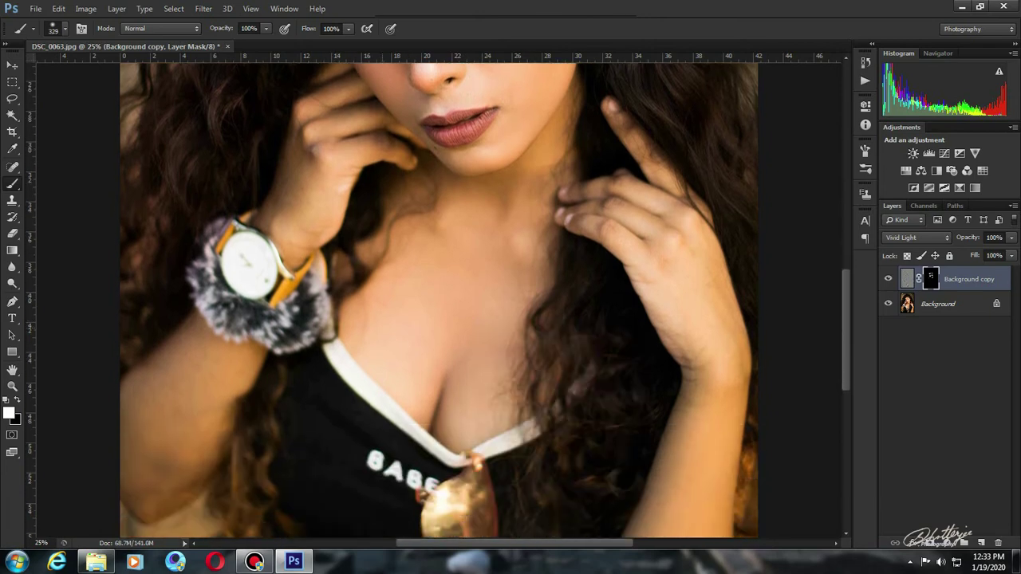
scroll(439, 300, "down", 11)
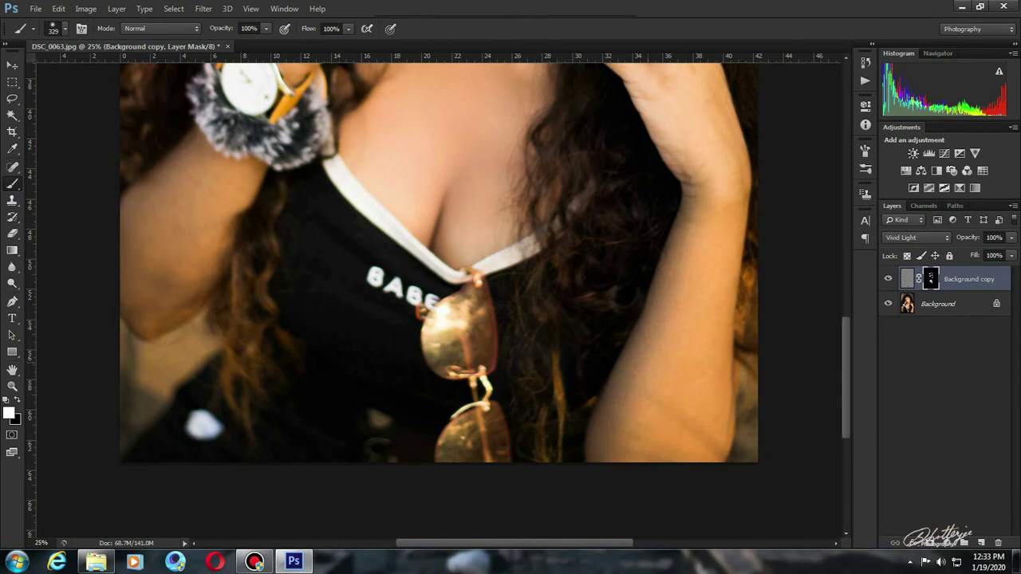
scroll(439, 295, "up", 4)
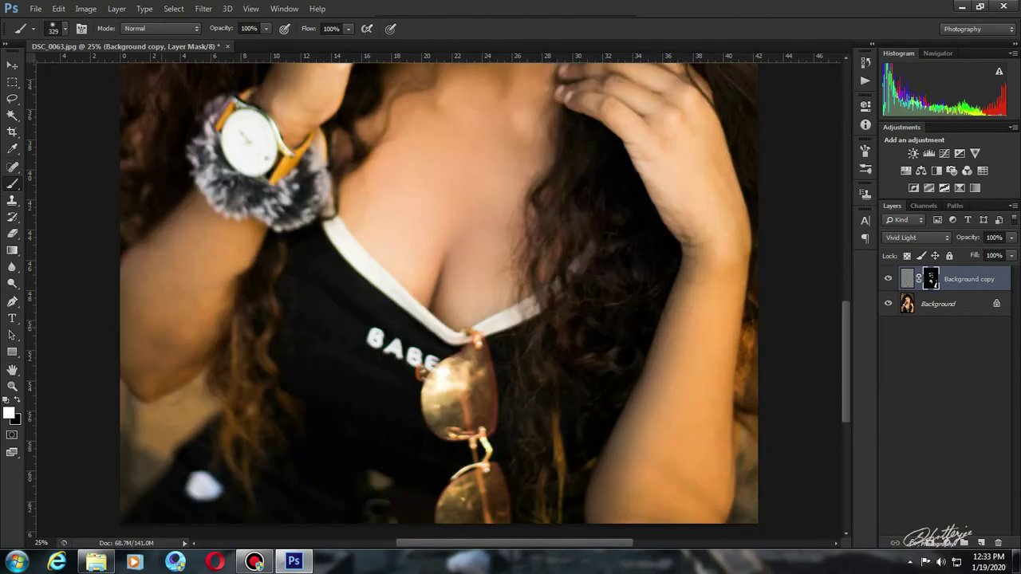
scroll(439, 295, "up", 20)
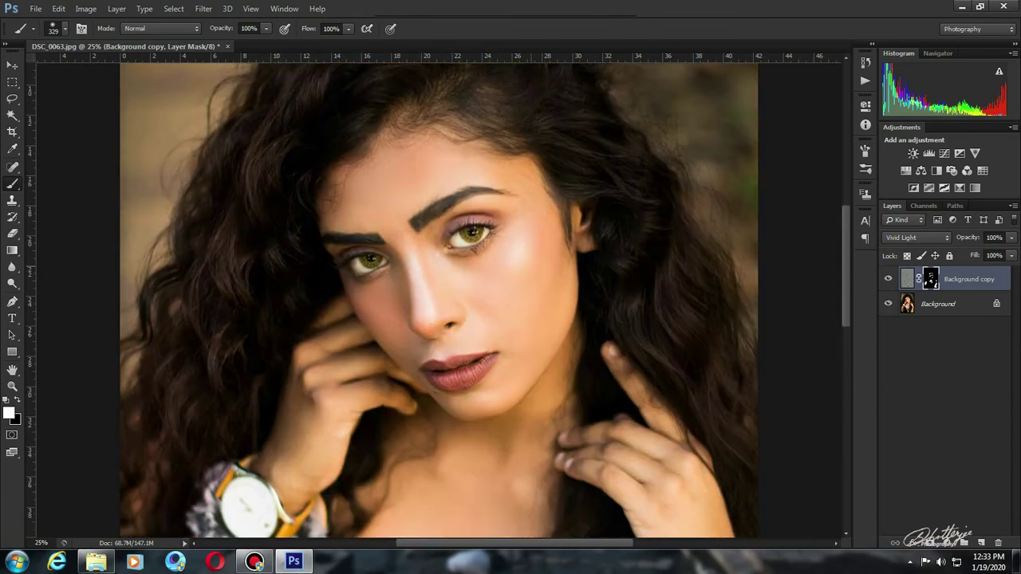
key("ctrl+minus")
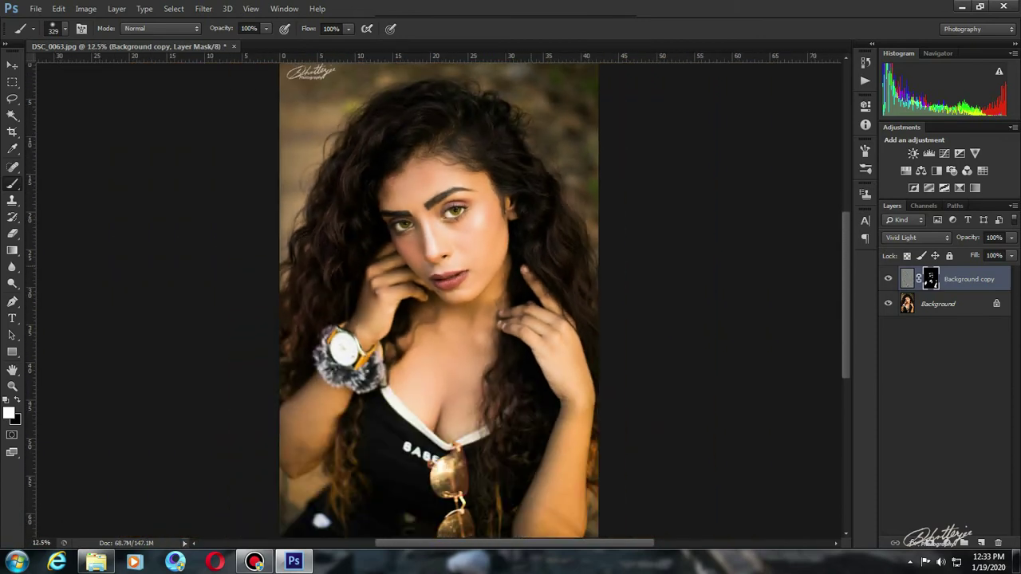
key("ctrl+z")
key("ctrl+z")
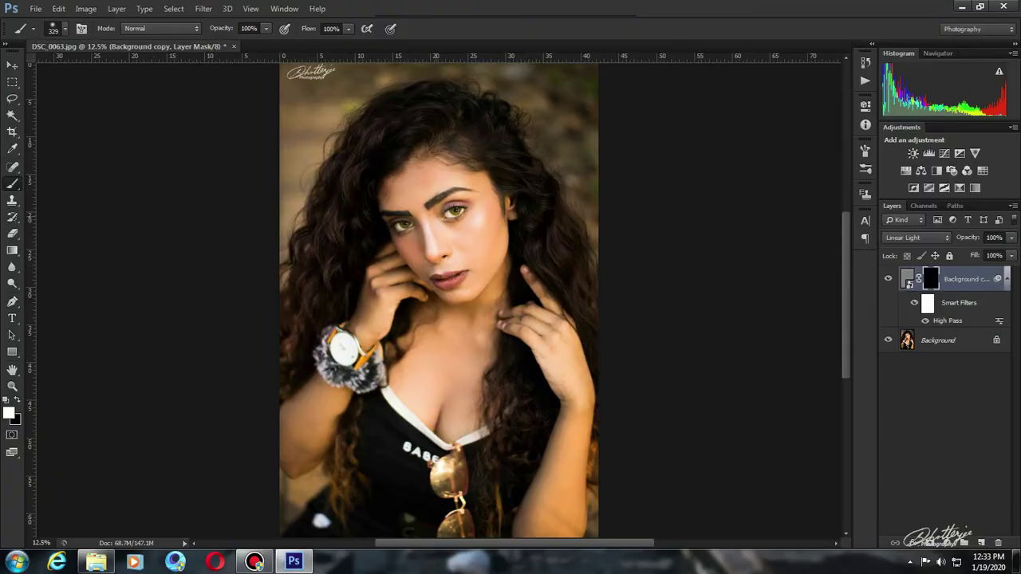
Step: Reveal the High Pass sharpening by painting its black mask white around the eyes at 473 px and over the face at 2216 px
right_click(463, 220)
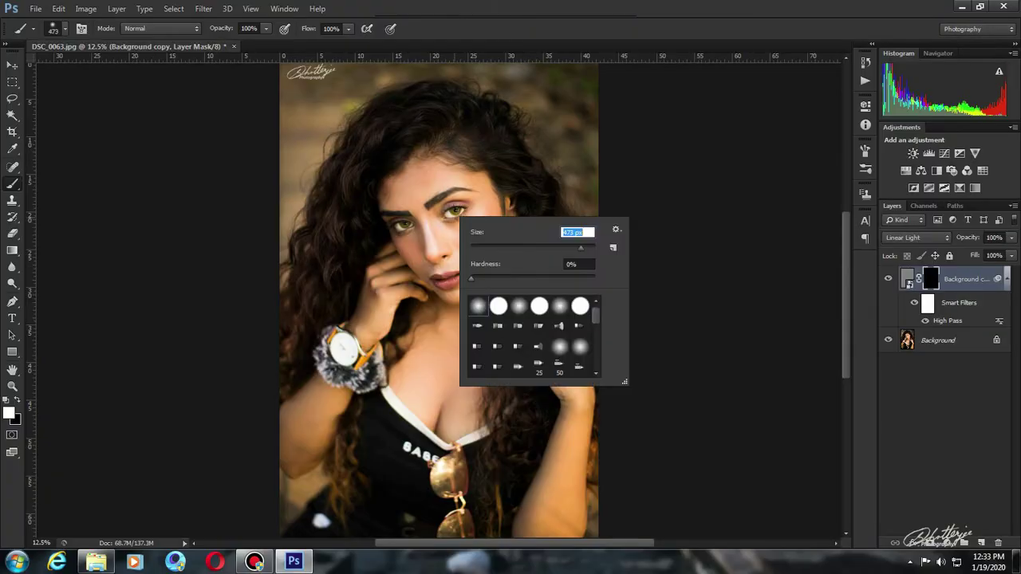
key("Return")
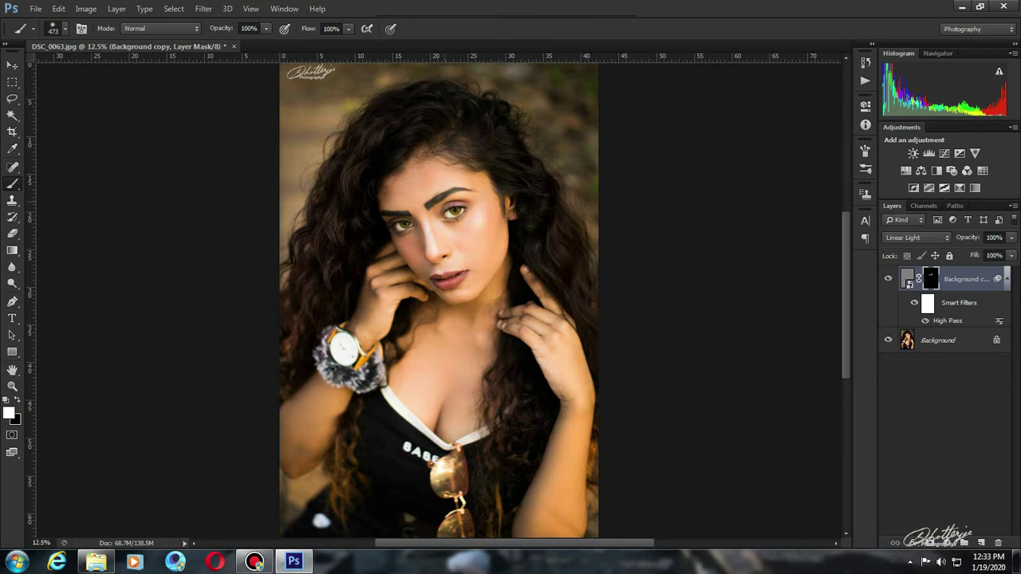
right_click(483, 232)
left_click_drag(604, 261, 612, 261)
key("Return")
left_click(450, 228)
Step: Readjust the High Pass smart filter's radius, trying 3.3 pixels and fine-tuning it lower, and return to the Brush tool
double_click(948, 320)
mouse_move(827, 477)
left_mouse_down()
mouse_move(851, 476)
mouse_move(837, 476)
left_mouse_up()
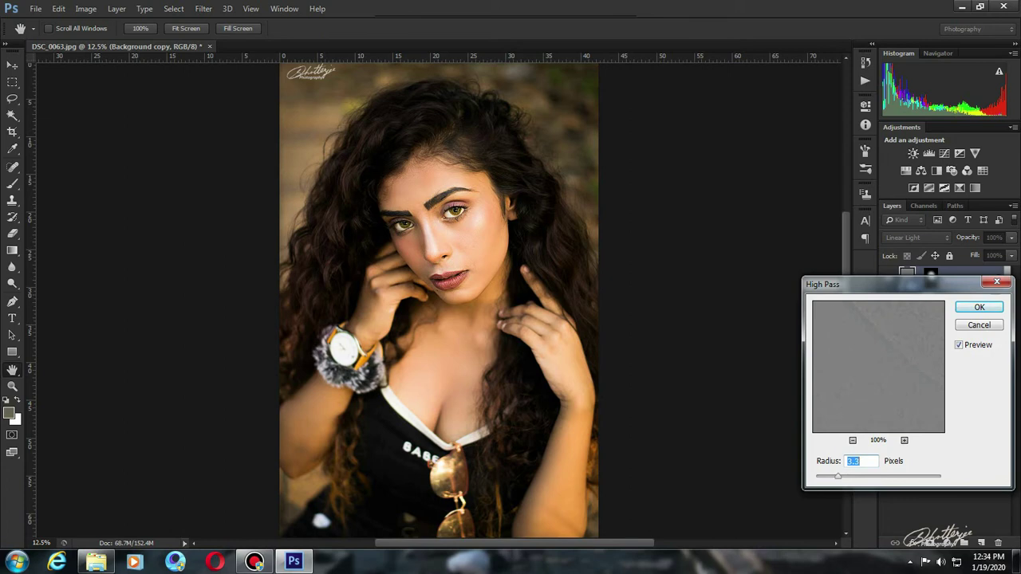
left_click_drag(837, 476, 835, 476)
left_click_drag(835, 477, 833, 476)
double_click(849, 461)
key("Down")
key("Down")
key("Down")
key("Down")
key("Down")
key("Down")
key("Return")
key("b")
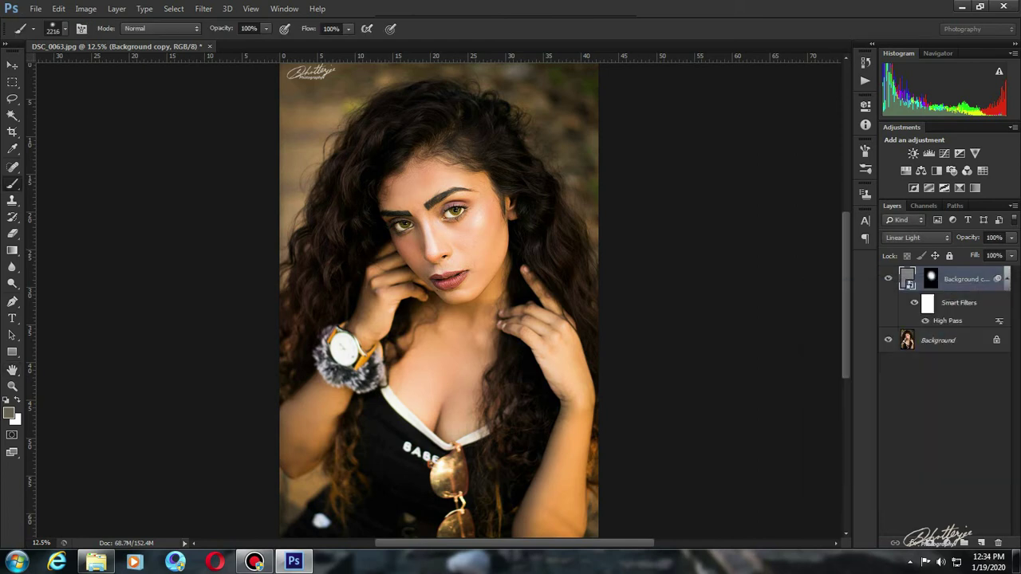
Step: Reopen the High Pass smart filter, set its radius to 2.6 pixels, nudge it slightly lower and apply it
key("ctrl+plus")
key("ctrl+plus")
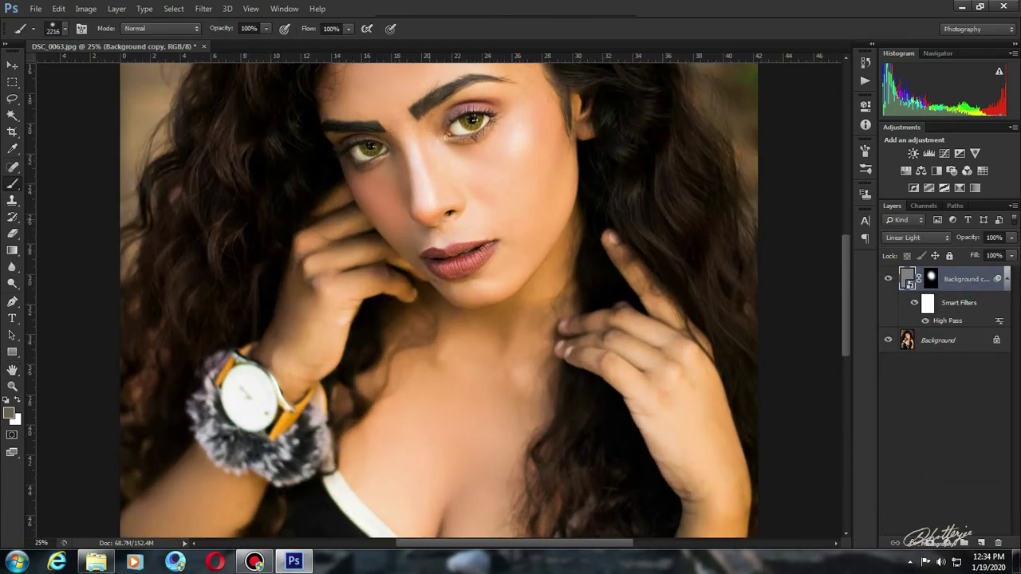
scroll(439, 300, "up", 3)
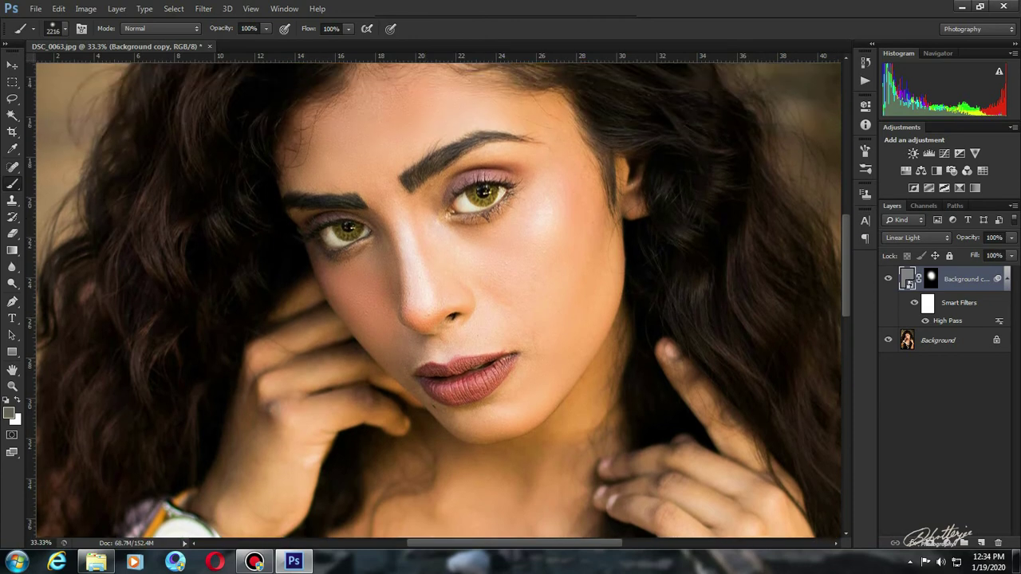
double_click(948, 321)
left_click_drag(831, 477, 834, 477)
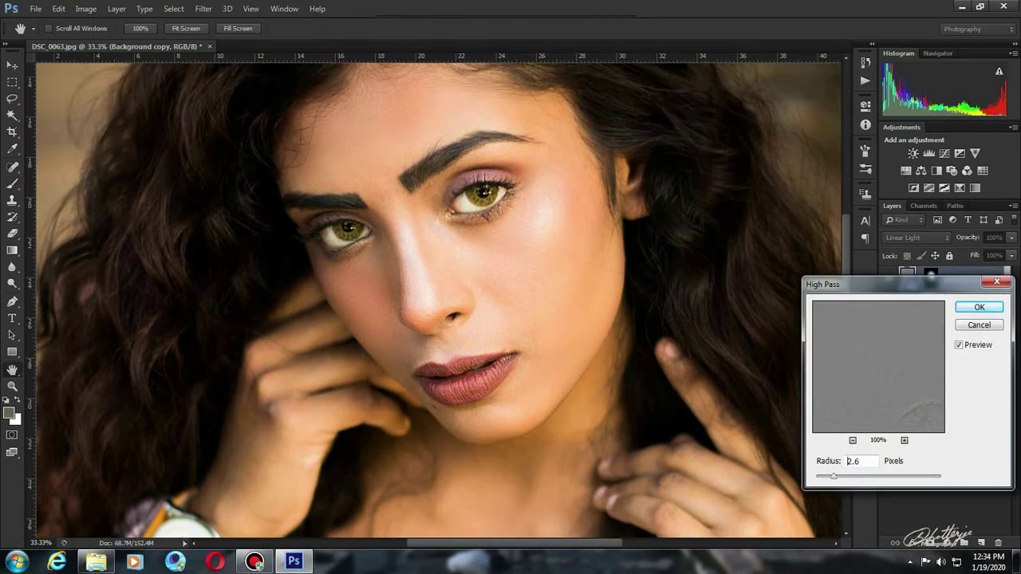
key("Down")
key("Down")
key("Down")
key("Return")
key("ctrl+minus")
key("ctrl+minus")
key("ctrl+minus")
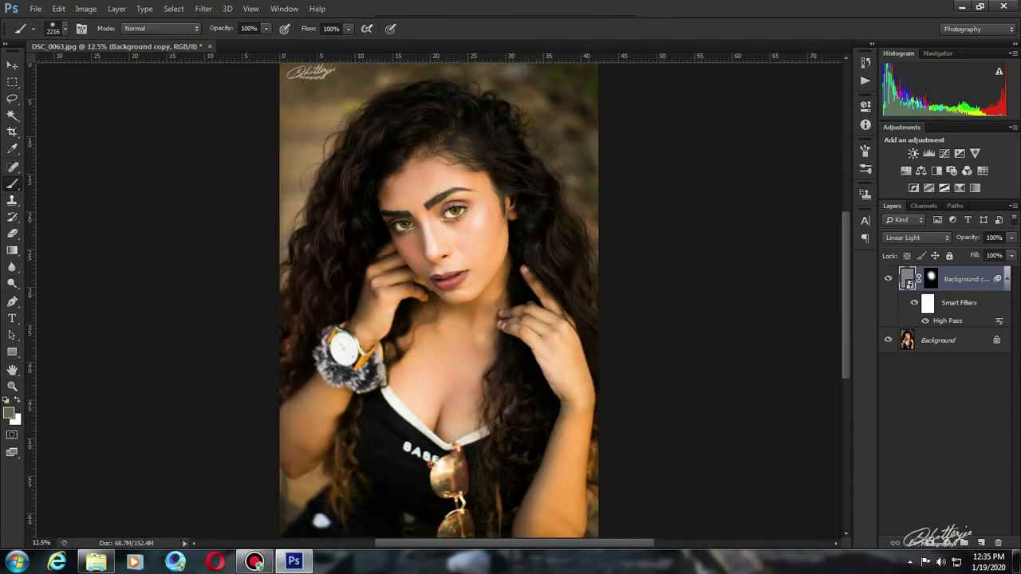
Step: Merge the High Pass layer into the Background and use Hue/Saturation to set the hue of the yellows sampled from the backdrop to -18
key("ctrl+e")
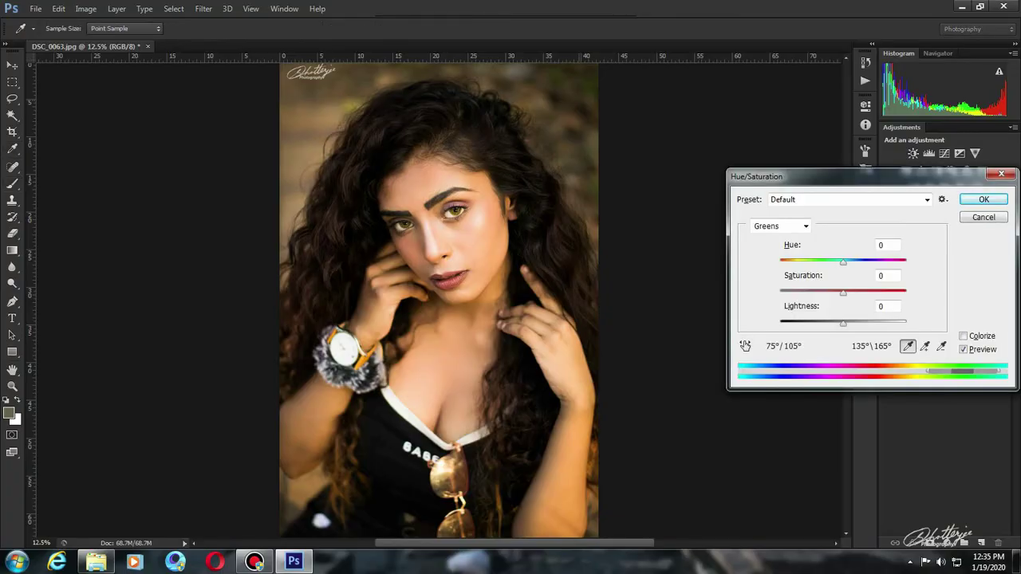
left_click(584, 120)
left_click_drag(843, 263, 832, 262)
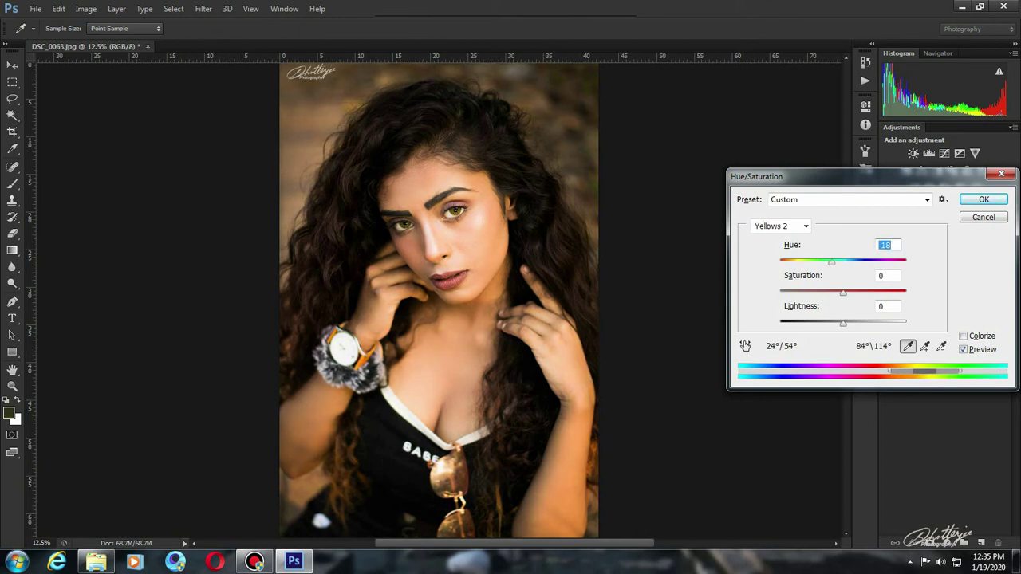
key("Return")
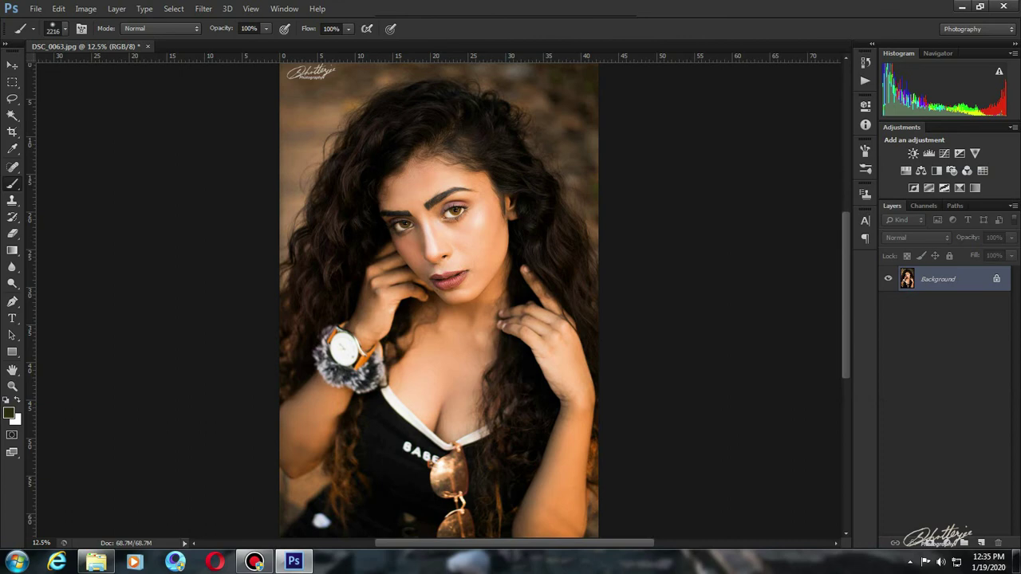
left_click(254, 563)
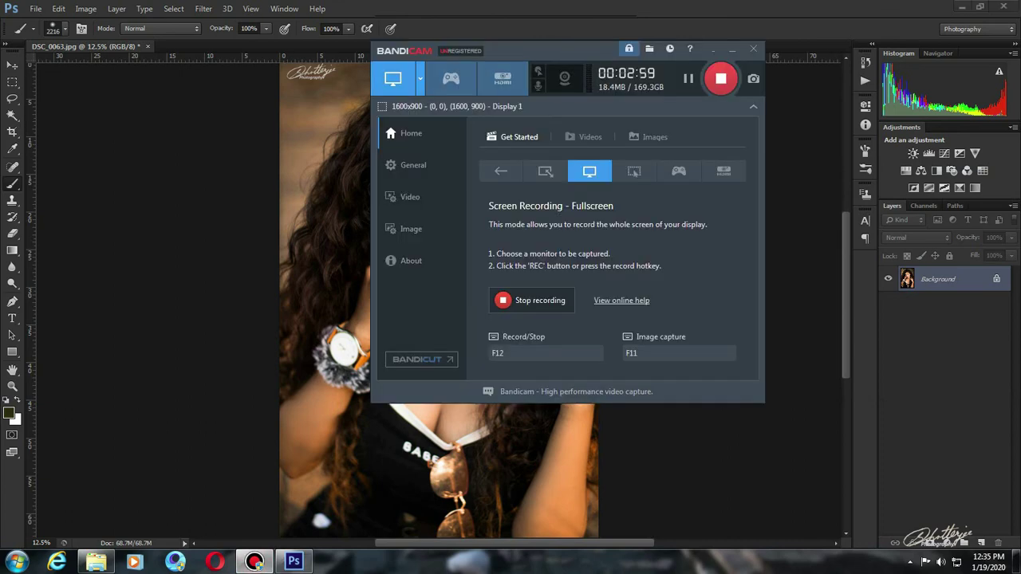